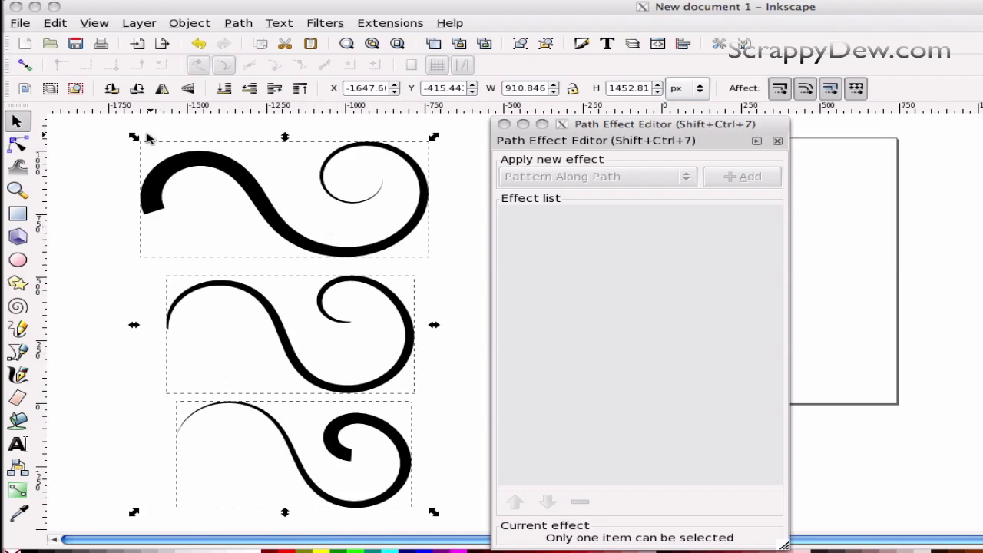
Rubber-band select the three existing swirl curves and delete them.
{"action": "left_click", "coordinate": [100, 132]}
{"action": "left_click_drag", "start_coordinate": [104, 128], "coordinate": [474, 525]}
{"action": "key", "text": "Delete"}
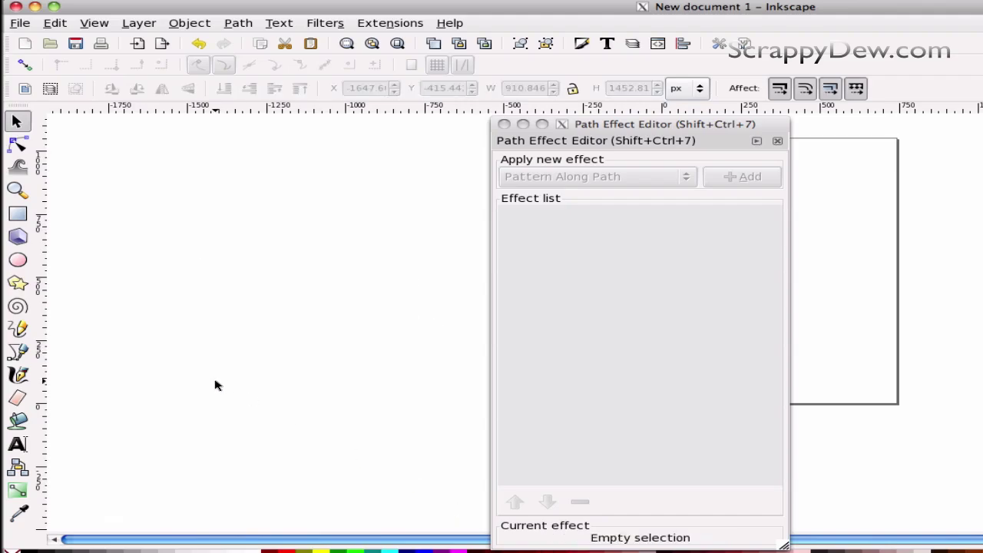
Switch to the Spiro pen, open the Path Effect Editor, and set the new-path shape to Ellipse.
{"action": "left_click", "coordinate": [18, 351]}
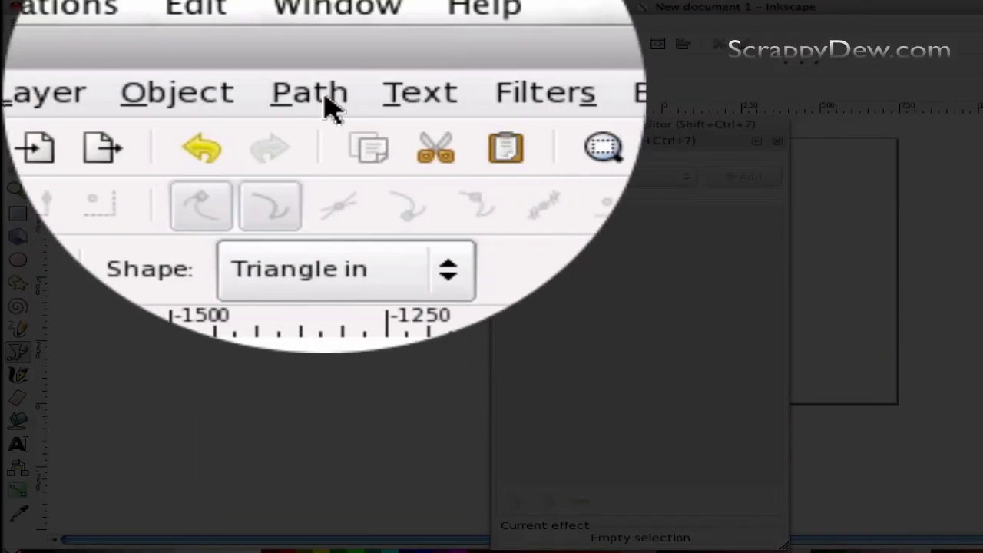
{"action": "left_click", "coordinate": [238, 22]}
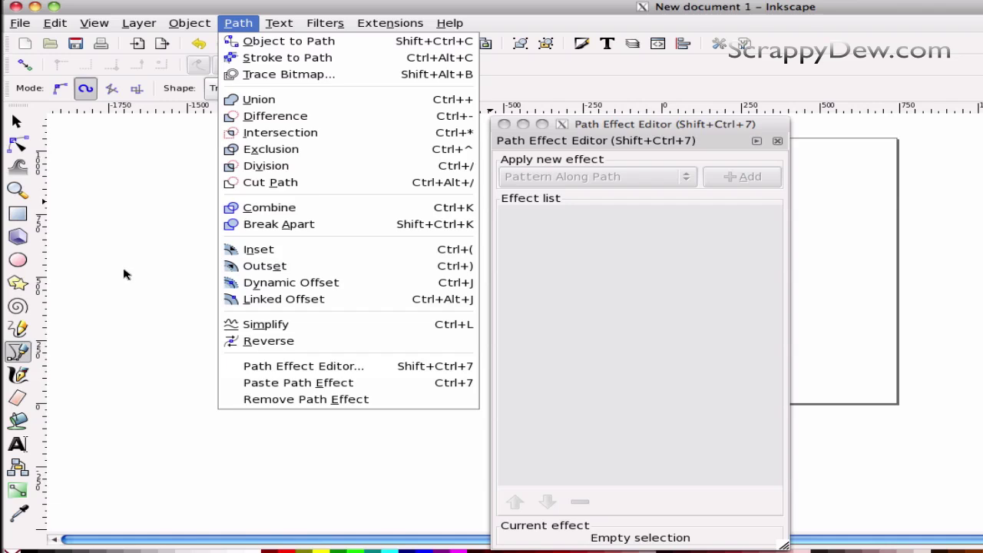
{"action": "left_click", "coordinate": [128, 272]}
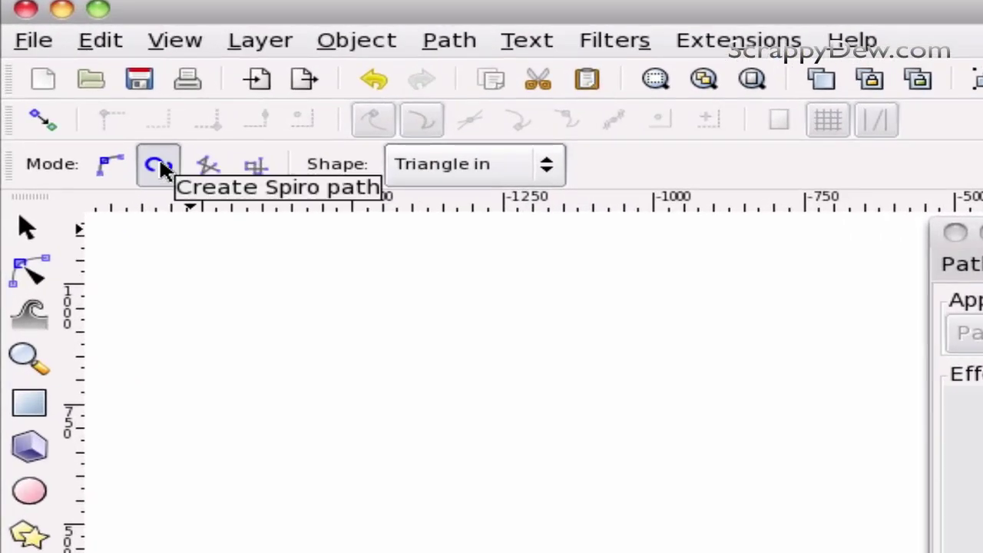
{"action": "left_click", "coordinate": [539, 175]}
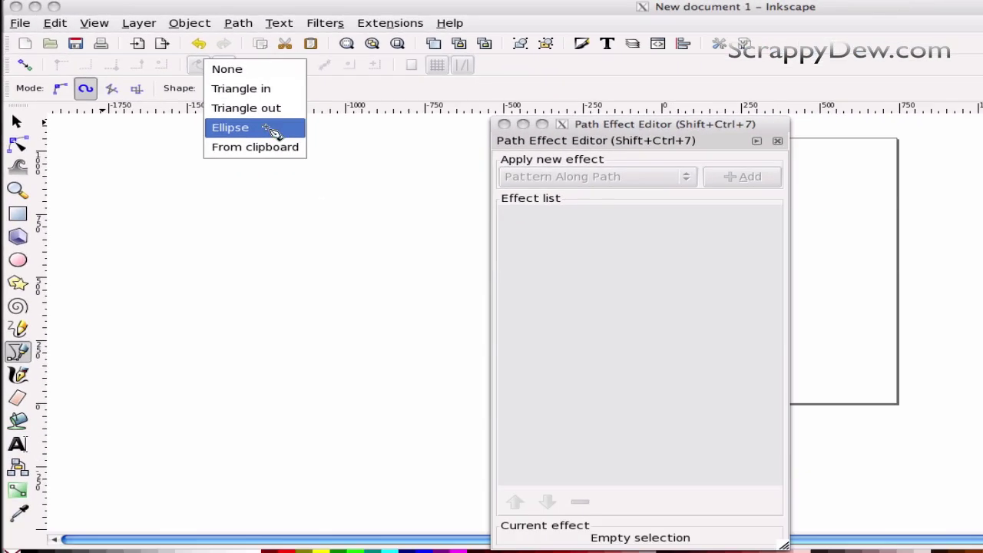
{"action": "left_click", "coordinate": [274, 132]}
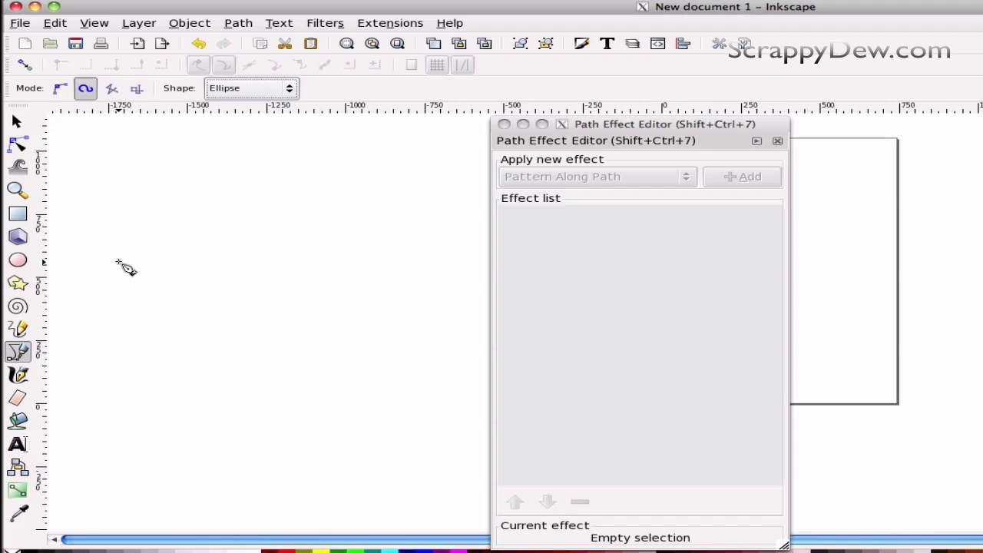
Draw an S-curve from the left that bends down, right and curls up into a spiral.
{"action": "left_click", "coordinate": [105, 288]}
{"action": "left_click_drag", "start_coordinate": [174, 235], "coordinate": [200, 248]}
{"action": "left_click_drag", "start_coordinate": [222, 320], "coordinate": [259, 322]}
{"action": "left_click_drag", "start_coordinate": [309, 292], "coordinate": [317, 283]}
{"action": "left_click_drag", "start_coordinate": [309, 228], "coordinate": [288, 271]}
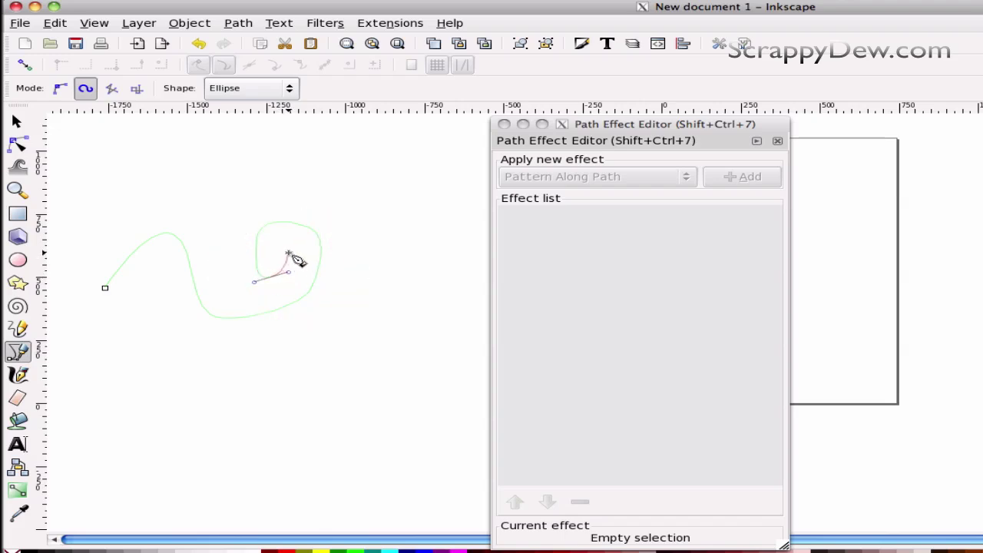
{"action": "double_click", "coordinate": [288, 253]}
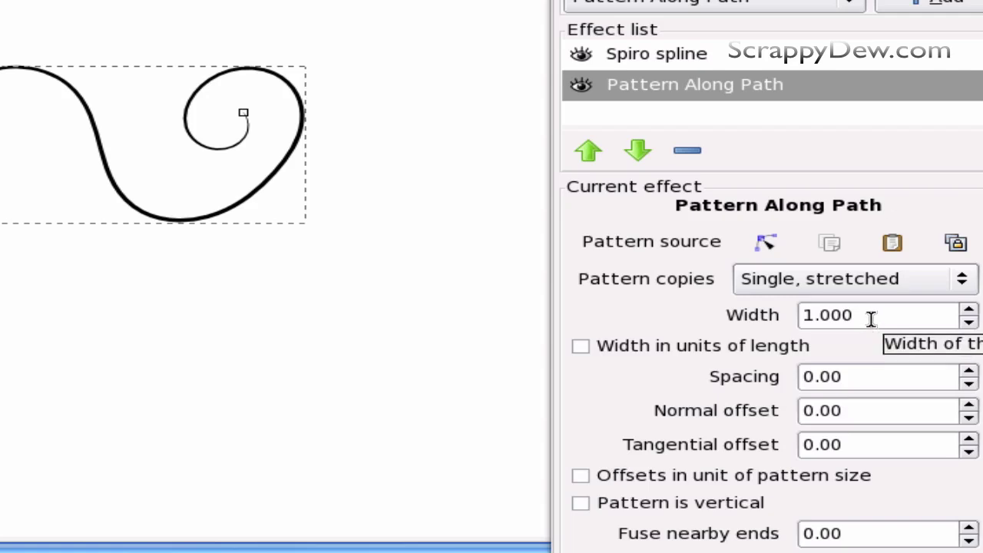
Change the Pattern Along Path width from 1.000 to 3.
{"action": "left_click_drag", "start_coordinate": [866, 315], "coordinate": [782, 315]}
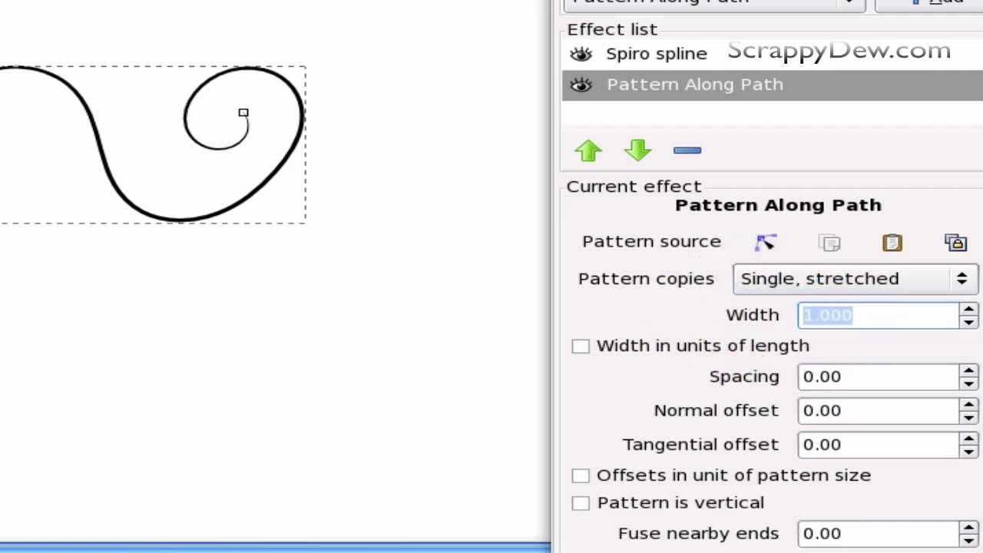
{"action": "type", "text": "3"}
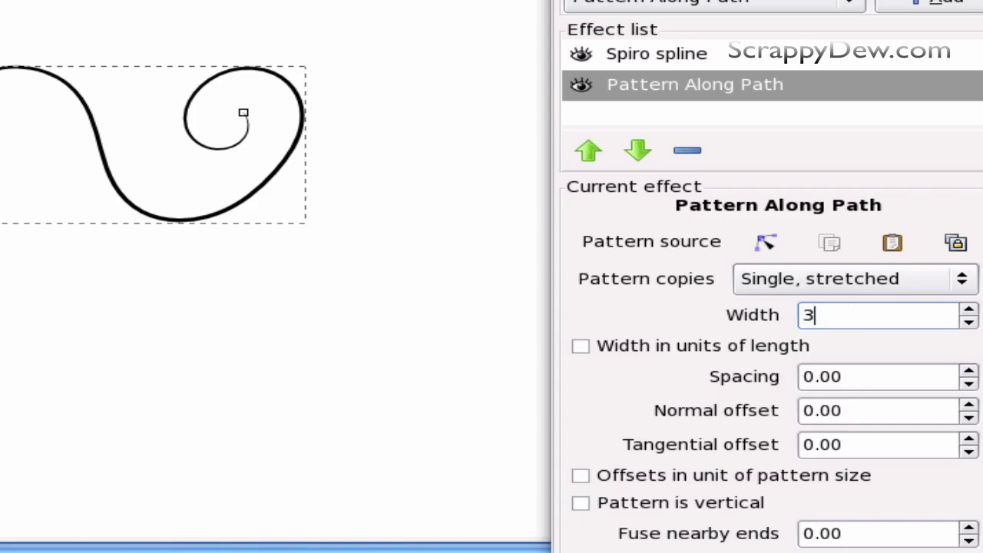
{"action": "key", "text": "Return"}
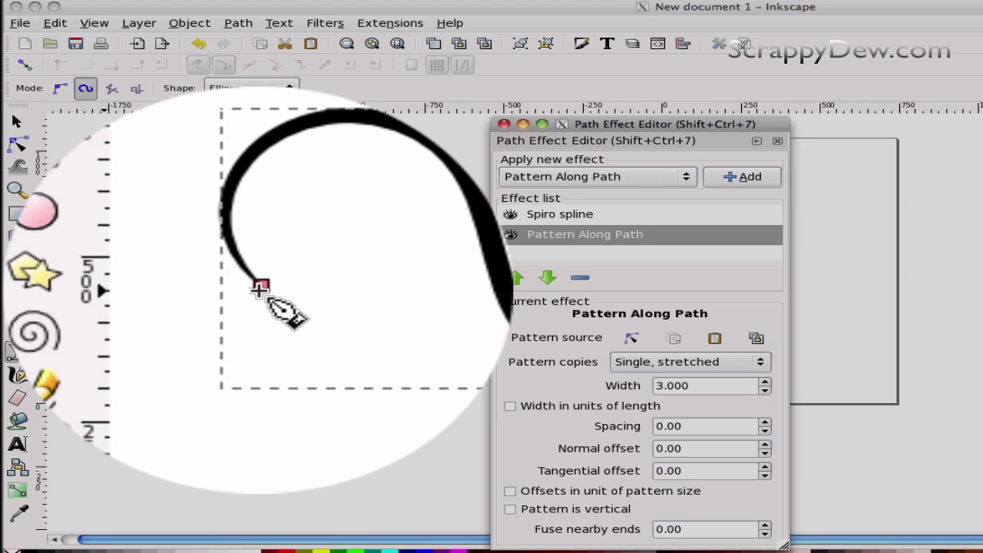
Extend the swirl from its end node and set the new-path shape to Triangle in.
{"action": "left_click", "coordinate": [259, 288]}
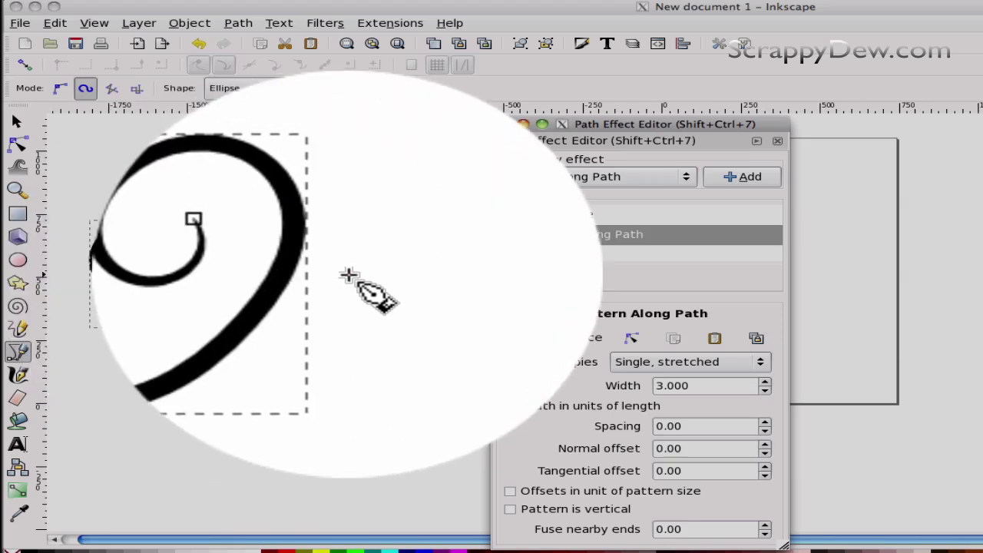
{"action": "left_click", "coordinate": [263, 245]}
{"action": "double_click", "coordinate": [281, 254]}
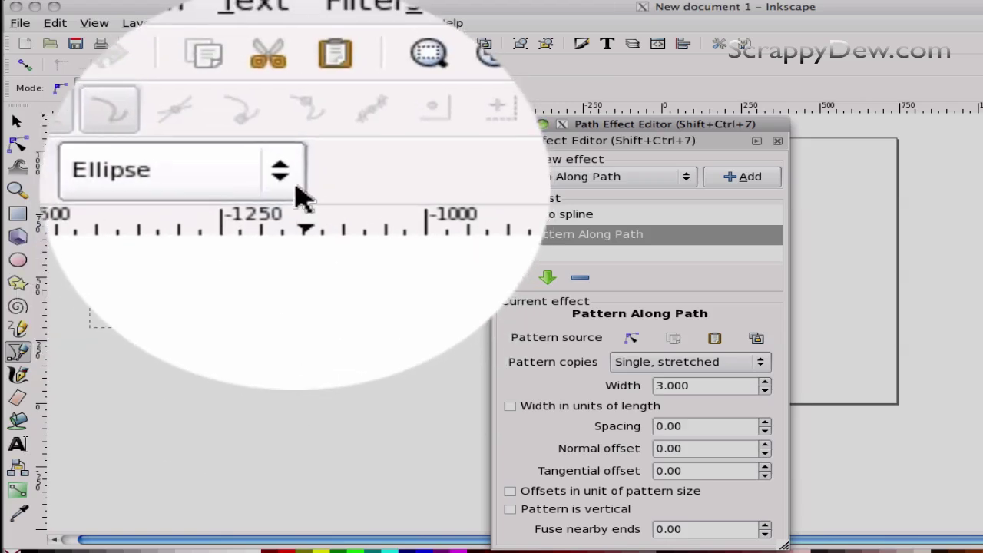
{"action": "left_click", "coordinate": [296, 192]}
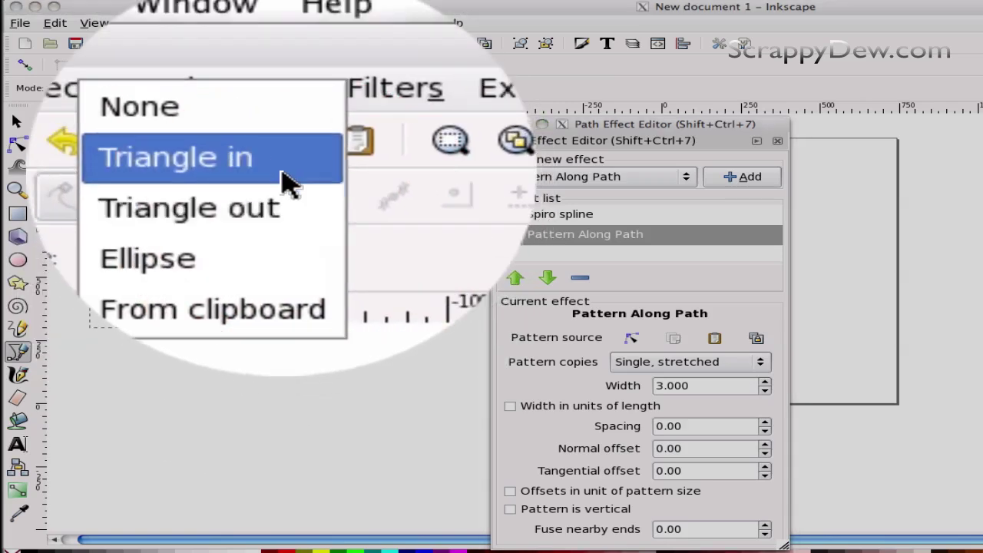
{"action": "left_click", "coordinate": [280, 165]}
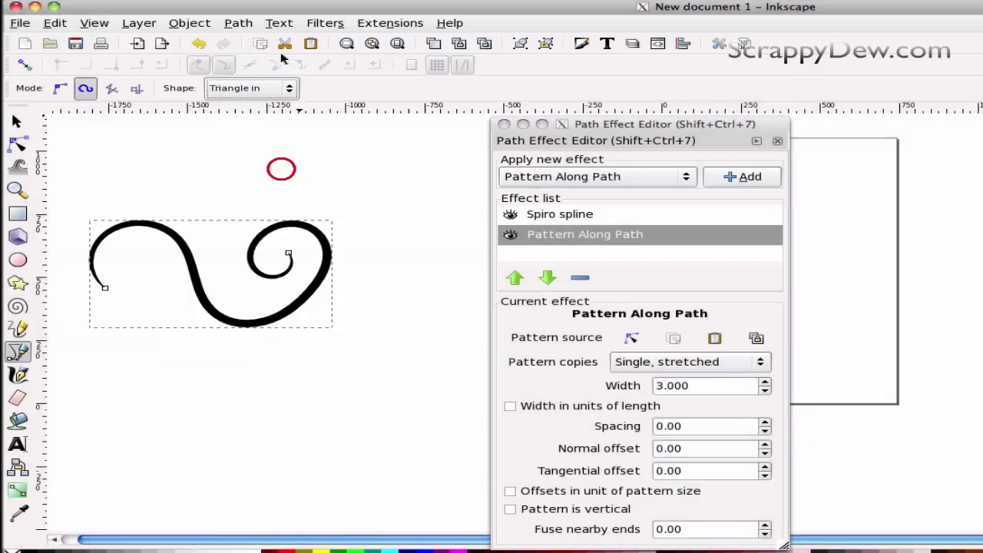
Draw a second spiral swirl below the first, starting at the left.
{"action": "left_click", "coordinate": [98, 430]}
{"action": "left_click", "coordinate": [171, 402]}
{"action": "left_click", "coordinate": [248, 466]}
{"action": "left_click_drag", "start_coordinate": [249, 466], "coordinate": [341, 380]}
{"action": "left_click_drag", "start_coordinate": [238, 386], "coordinate": [288, 420]}
{"action": "left_click", "coordinate": [257, 416]}
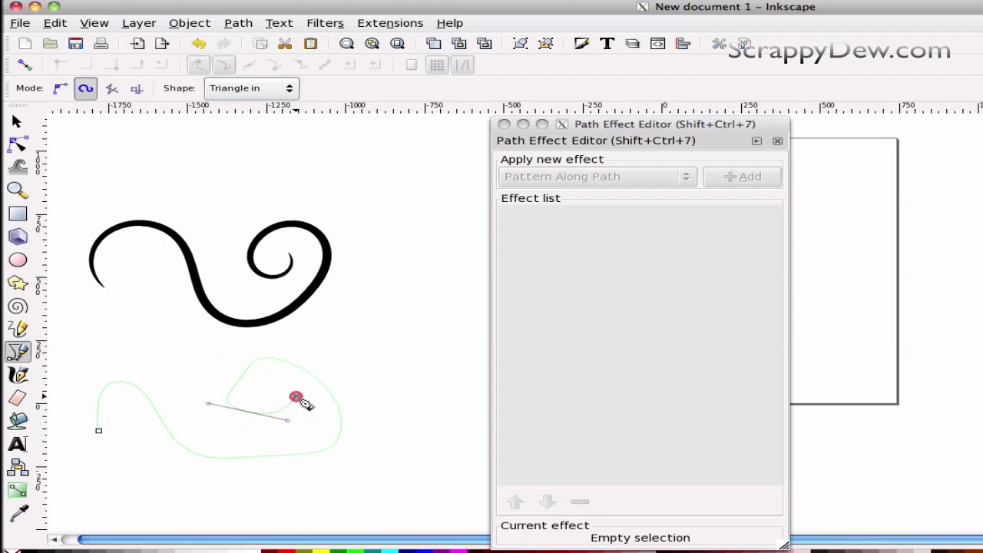
{"action": "double_click", "coordinate": [296, 397]}
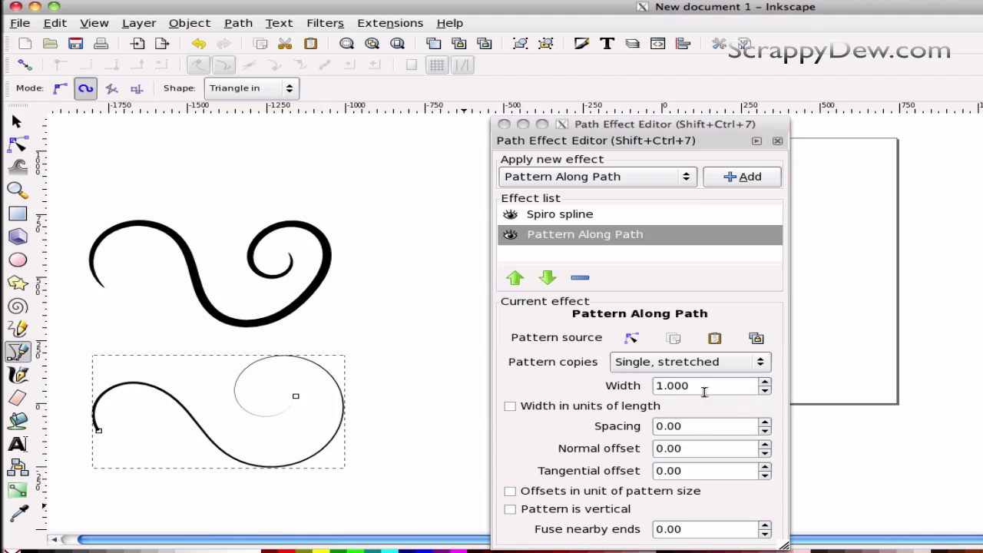
Set the second swirl's Pattern Along Path width to 7.
{"action": "left_click", "coordinate": [650, 385]}
{"action": "left_click_drag", "start_coordinate": [698, 386], "coordinate": [652, 389]}
{"action": "type", "text": "7"}
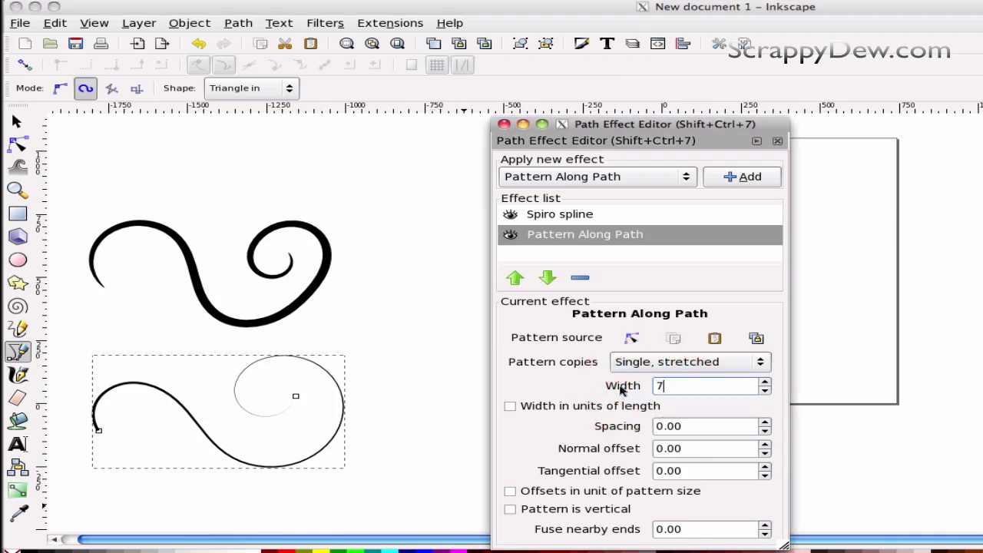
{"action": "key", "text": "Return"}
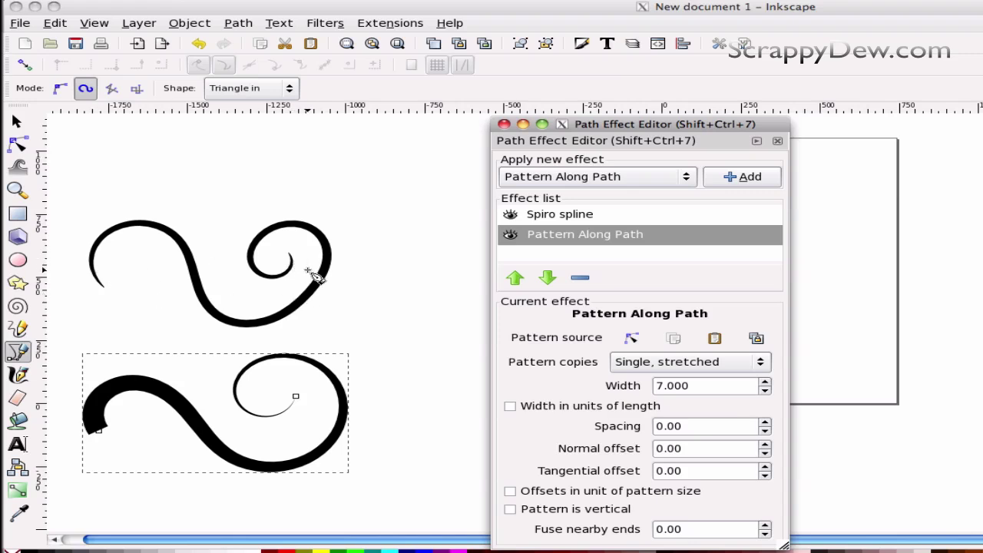
Switch the new-path shape to Triangle out and draw a third spiral swirl above the others.
{"action": "left_click", "coordinate": [286, 88]}
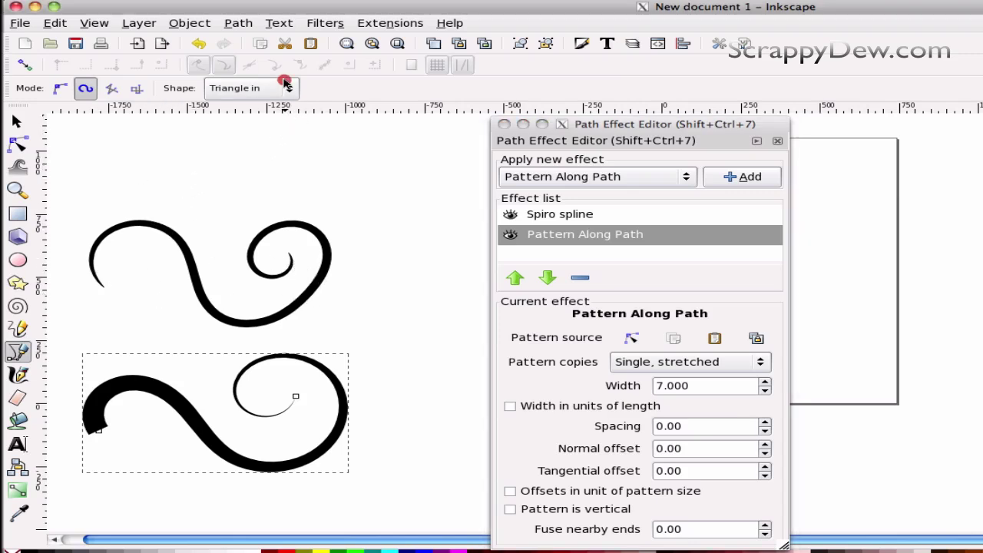
{"action": "left_click", "coordinate": [275, 107]}
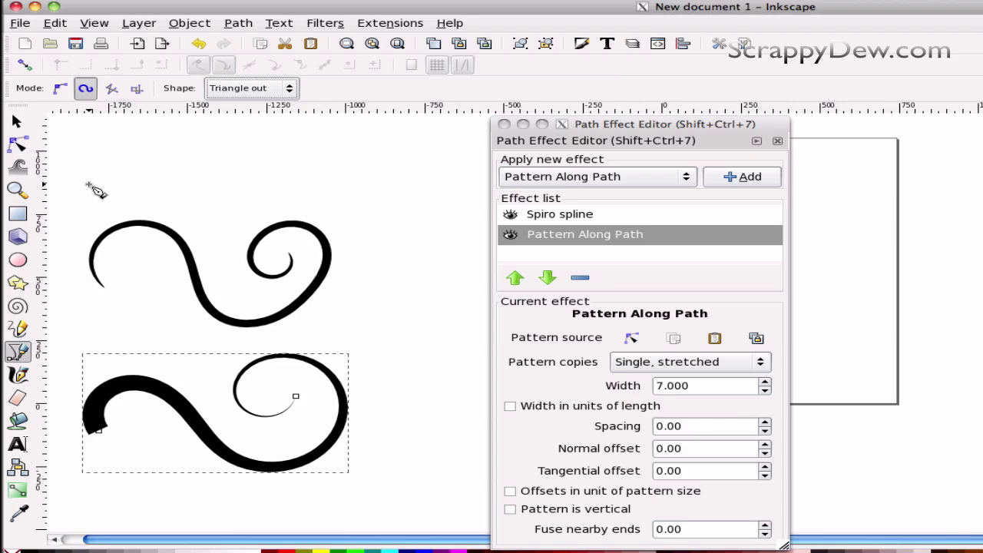
{"action": "left_click_drag", "start_coordinate": [88, 185], "coordinate": [178, 159]}
{"action": "left_click_drag", "start_coordinate": [194, 199], "coordinate": [223, 226]}
{"action": "left_click_drag", "start_coordinate": [271, 207], "coordinate": [285, 143]}
{"action": "left_click_drag", "start_coordinate": [238, 143], "coordinate": [237, 171]}
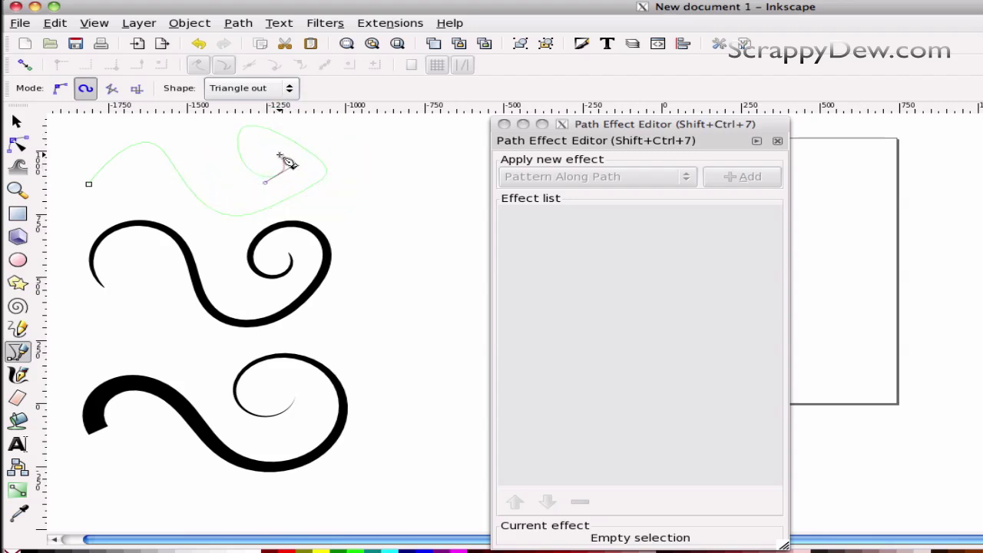
{"action": "double_click", "coordinate": [284, 158]}
Set the third swirl's Pattern Along Path width to 8.
{"action": "left_click", "coordinate": [674, 387]}
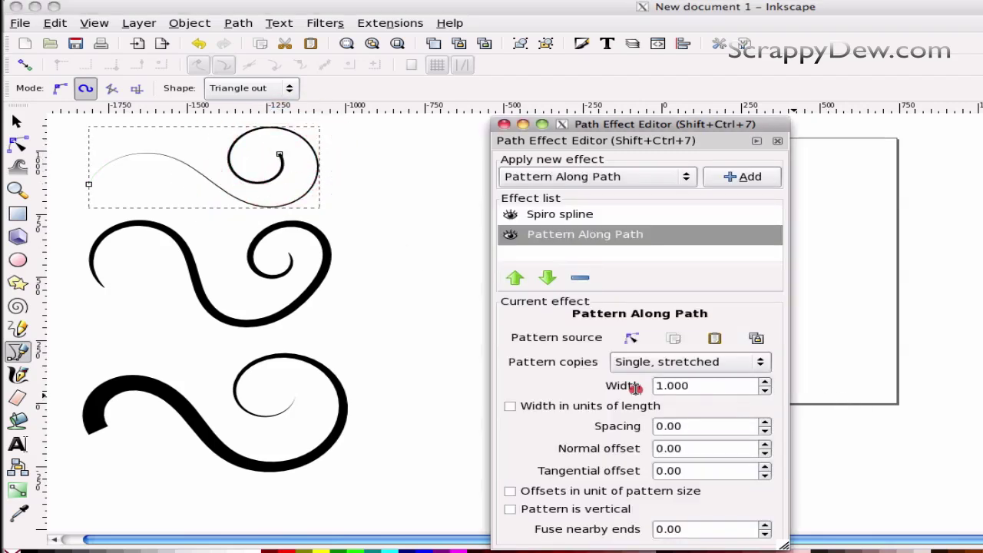
{"action": "left_click", "coordinate": [584, 384]}
{"action": "type", "text": "8"}
{"action": "key", "text": "Return"}
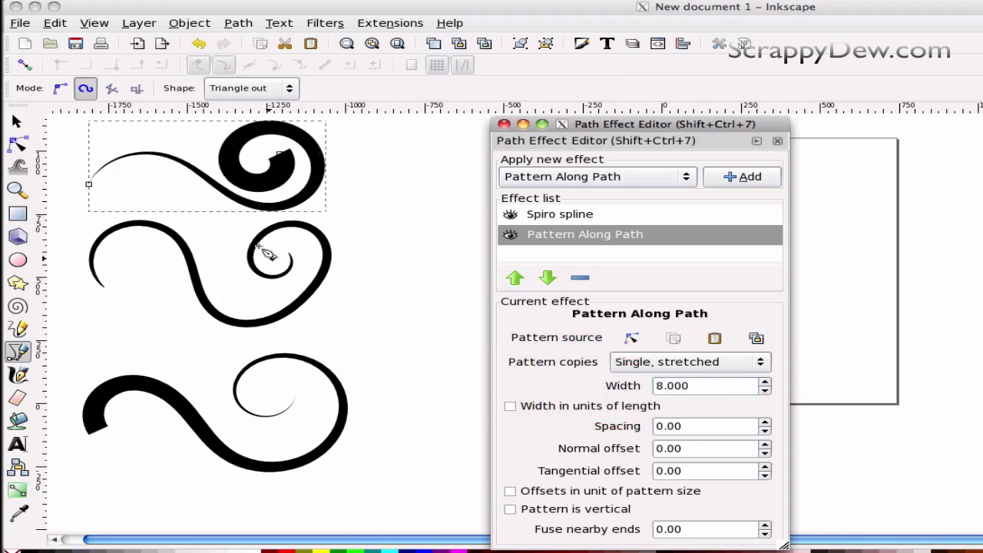